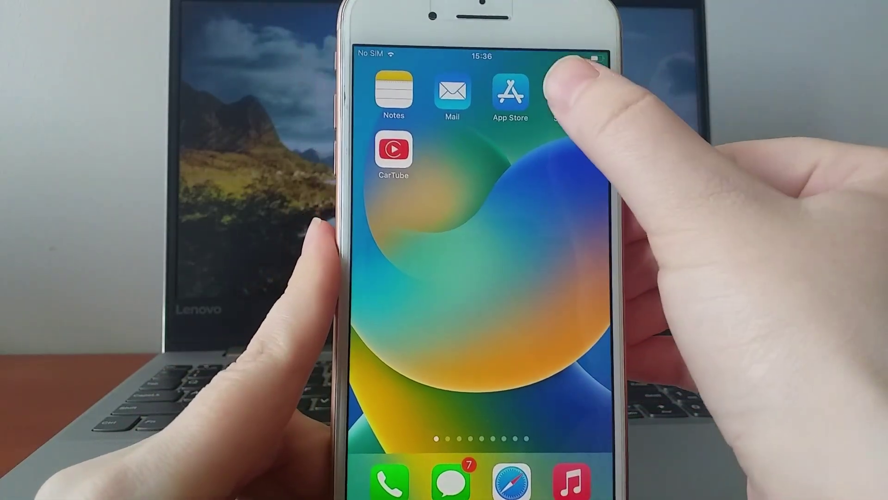
Step: Launch Settings and view the Battery page
left_click(532, 89)
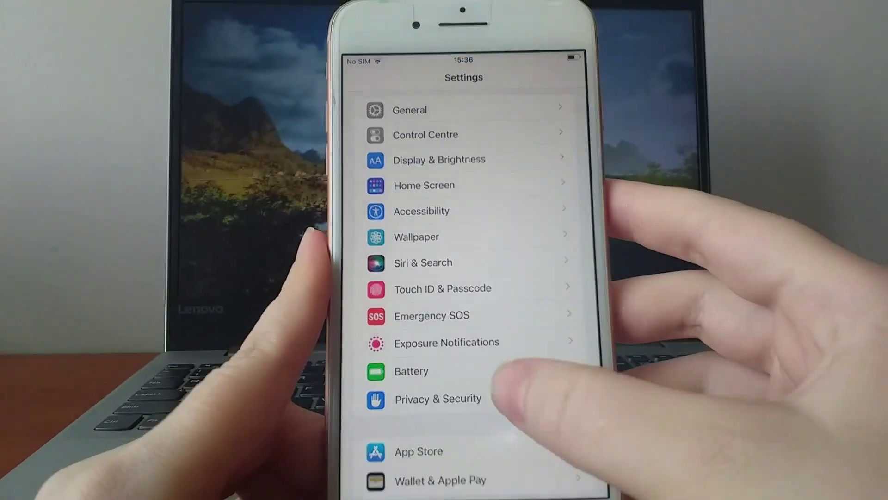
left_click(500, 357)
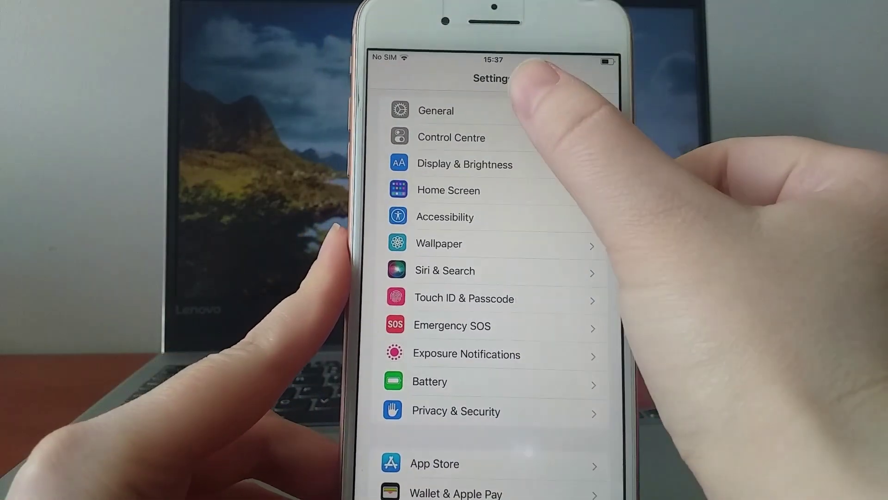
Step: Under General, confirm Background App Refresh is set to Wi-Fi & Mobile Data
left_click(528, 111)
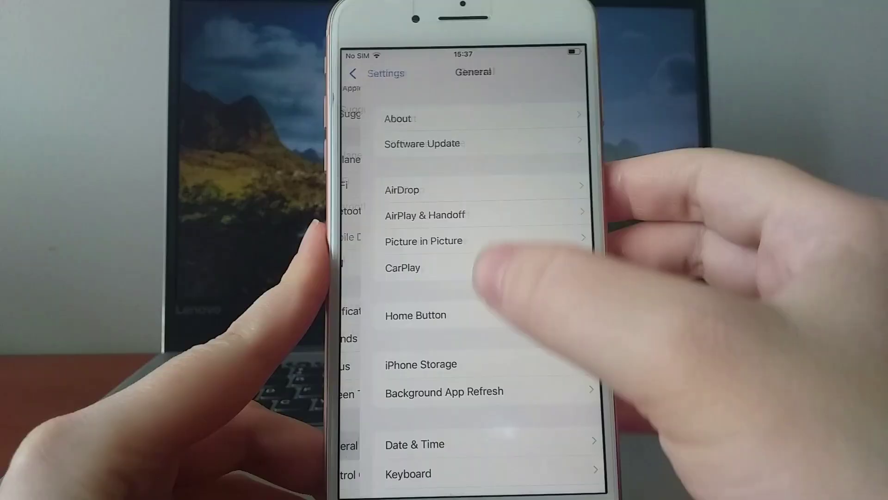
left_click(485, 407)
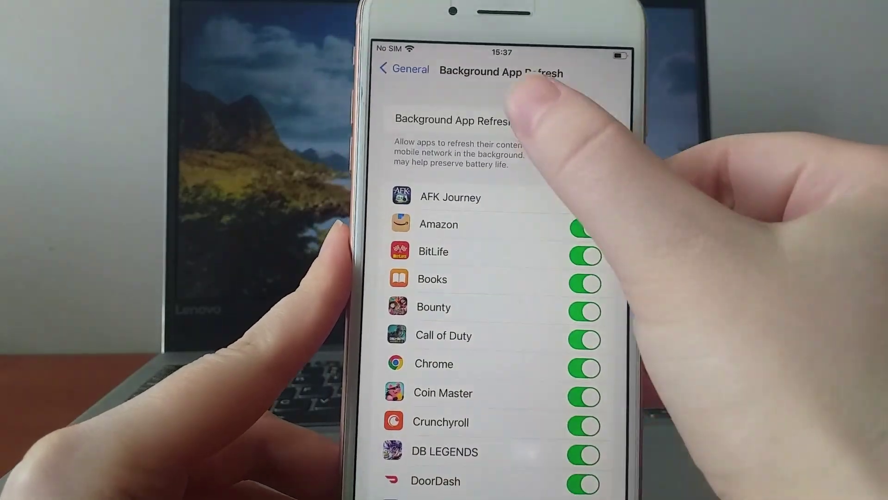
left_click(501, 130)
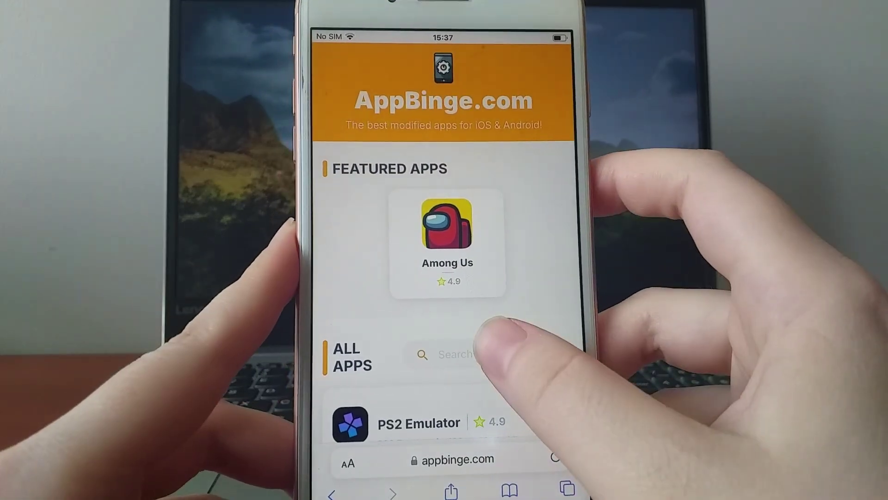
Step: Search AppBinge for 'Cart' and open the CarTube result's download panel
left_click(451, 355)
type("Ca")
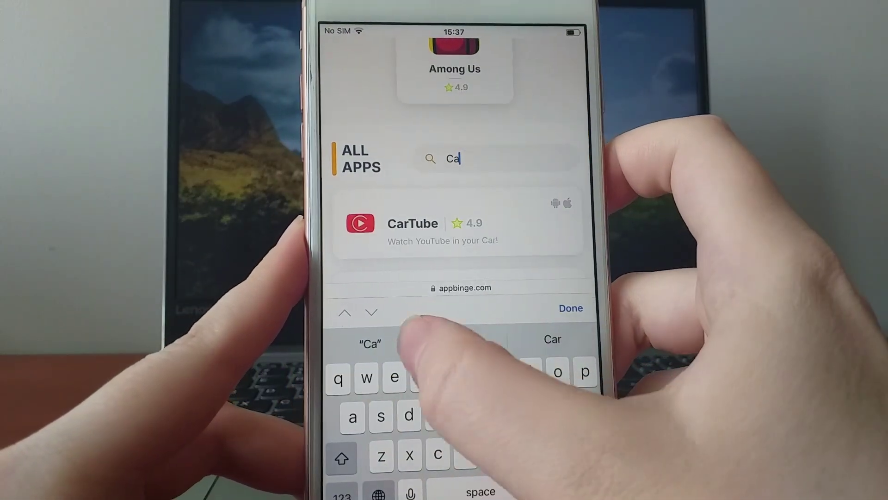
type("rt")
left_click(563, 315)
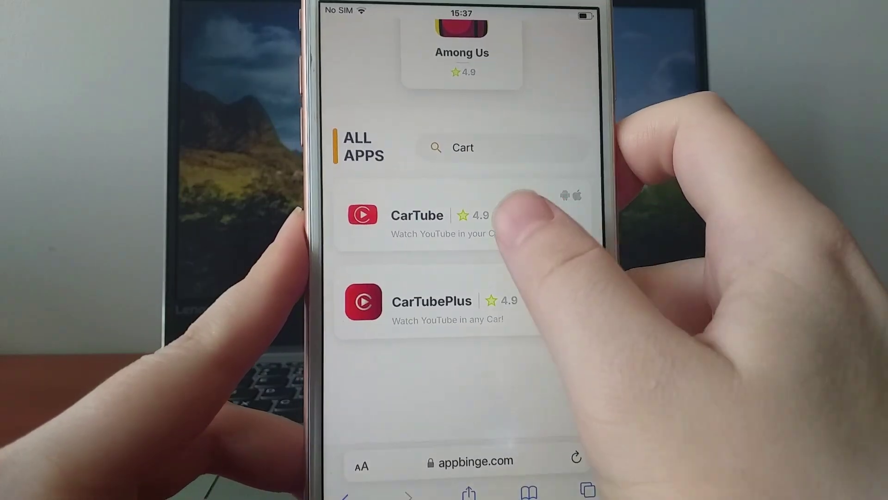
left_click(407, 221)
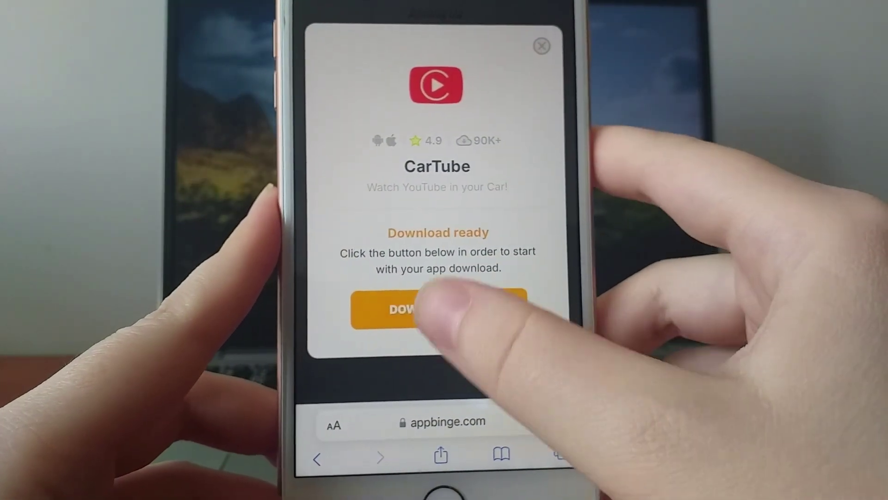
Step: Start the CarTube download and let processing reach 'Starting injection…'
left_click(423, 299)
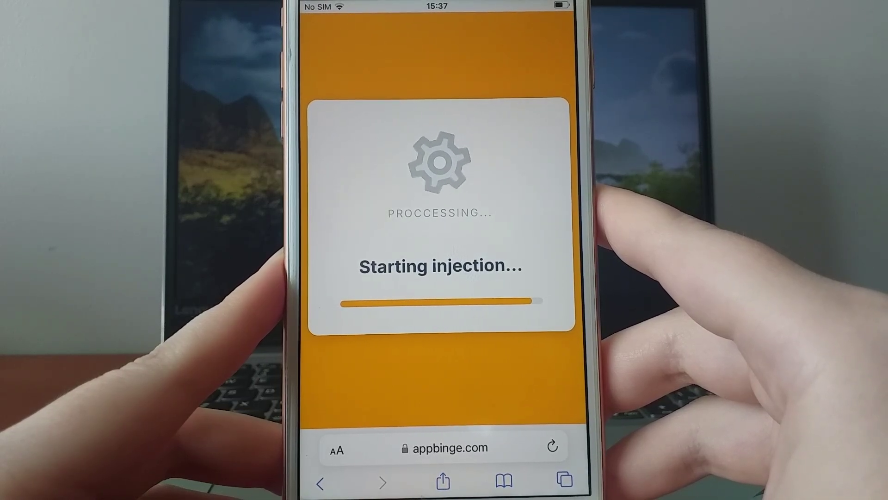
Step: Exit Safari to the home screen showing the new CarTube icon
key("super")
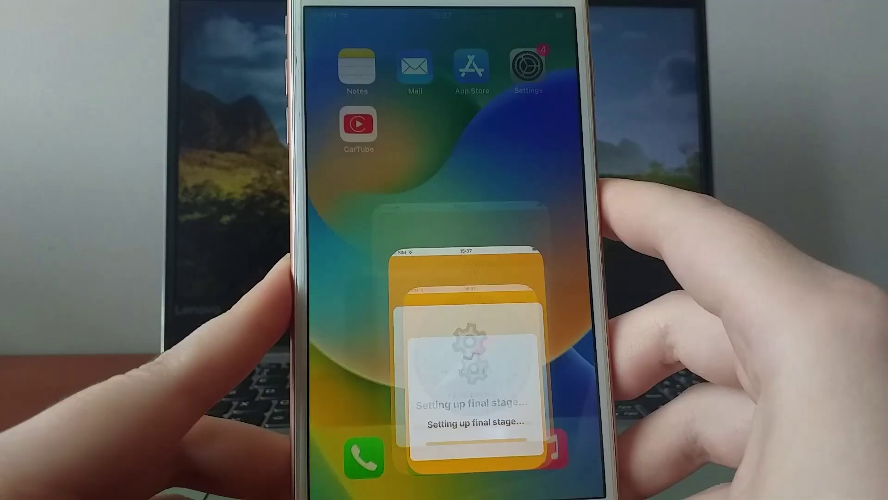